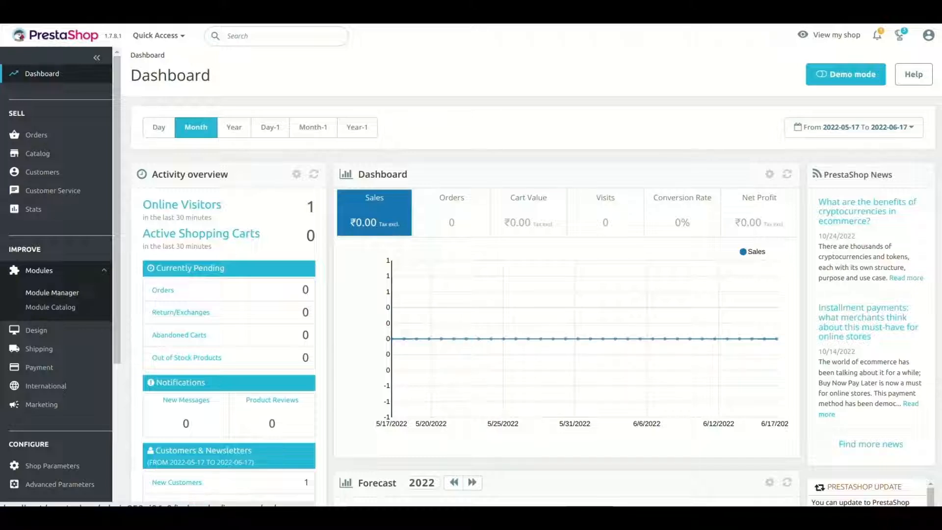
Upload the Xero Connector archive in Module Manager and open its Configure page
{"action": "left_click", "coordinate": [52, 292]}
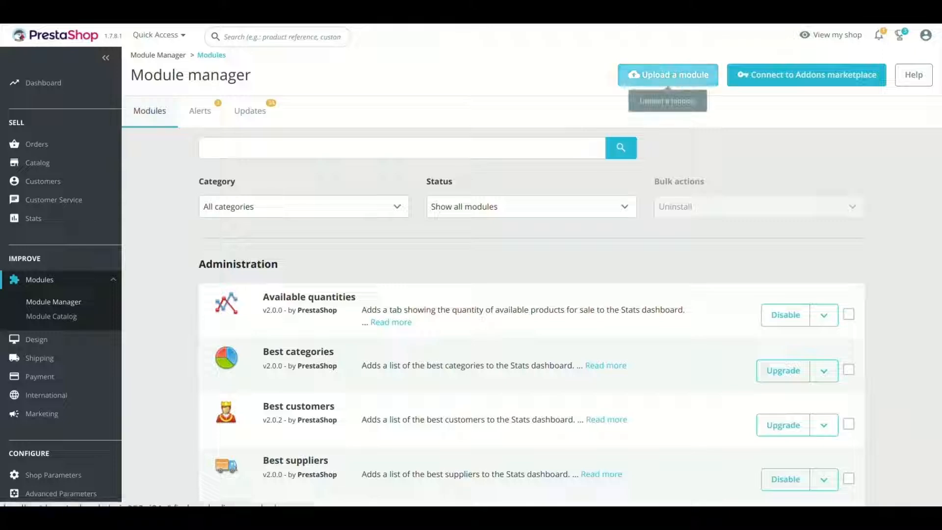
{"action": "left_click", "coordinate": [667, 75]}
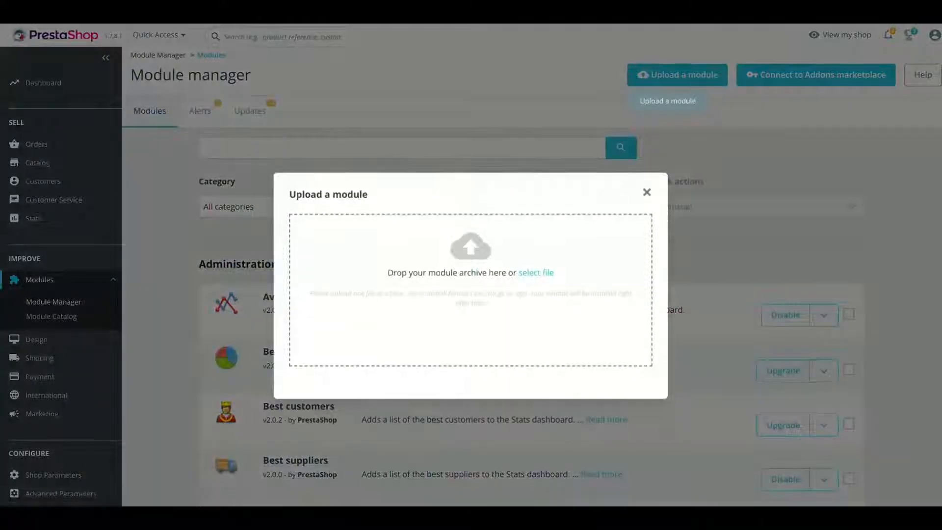
{"action": "left_click", "coordinate": [536, 272]}
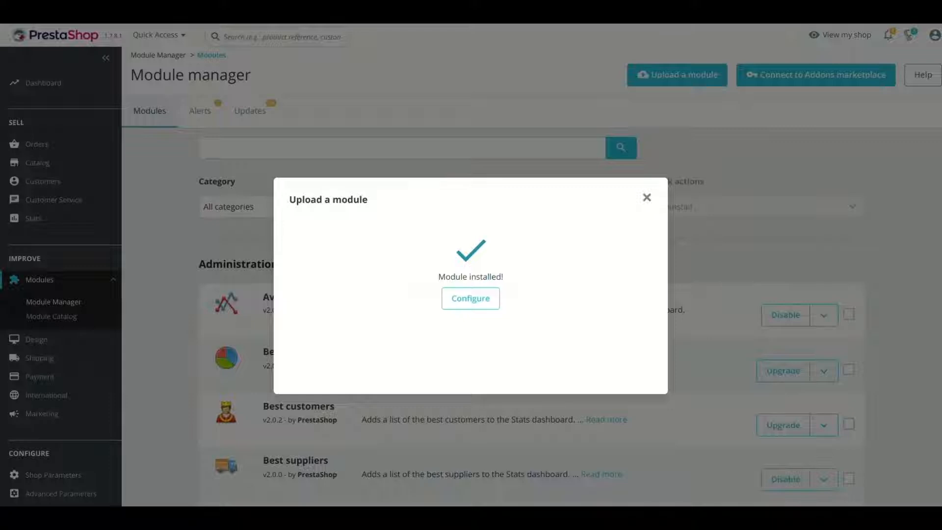
{"action": "left_click", "coordinate": [470, 298]}
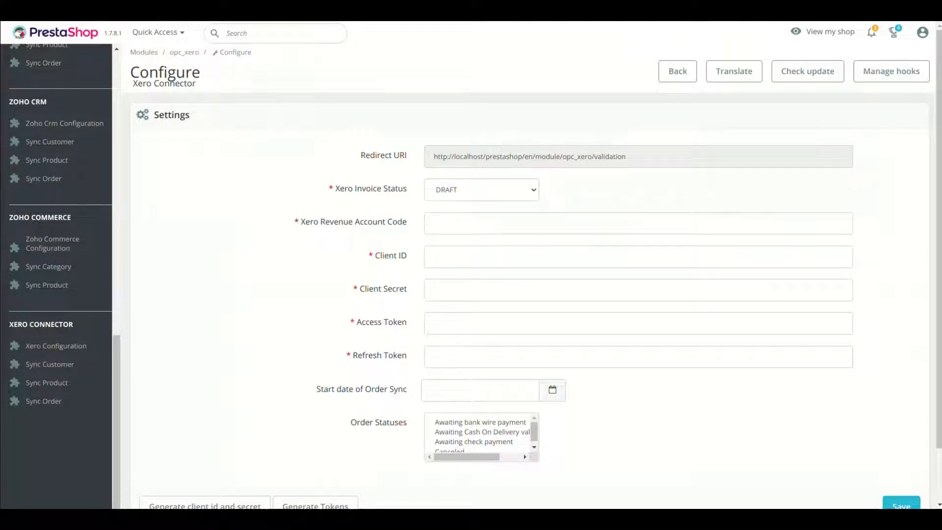
Select the connector's Redirect URI value, then go to Xero Developer via Generate client id and secret
{"action": "scroll", "coordinate": [529, 295], "scroll_direction": "down", "scroll_amount": 1}
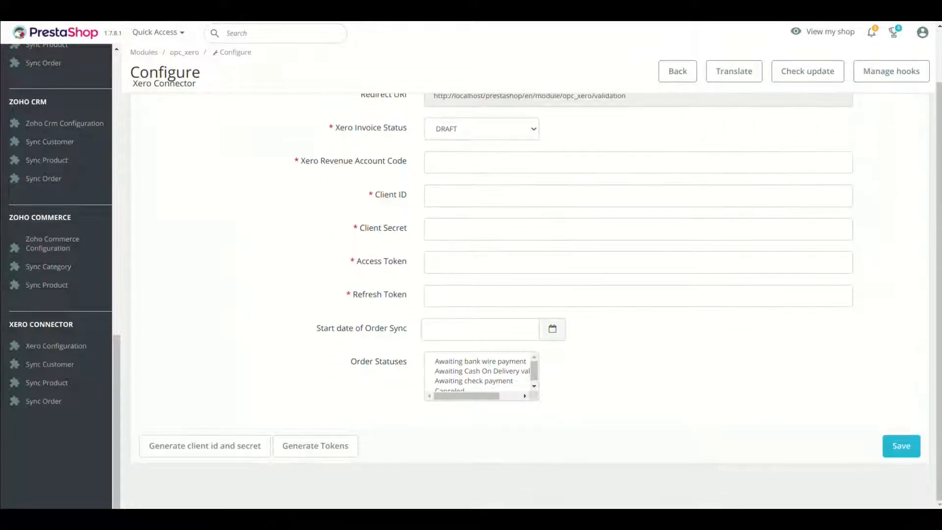
{"action": "scroll", "coordinate": [59, 275], "scroll_direction": "up", "scroll_amount": 10}
{"action": "scroll", "coordinate": [59, 275], "scroll_direction": "down", "scroll_amount": 8}
{"action": "scroll", "coordinate": [529, 294], "scroll_direction": "up", "scroll_amount": 1}
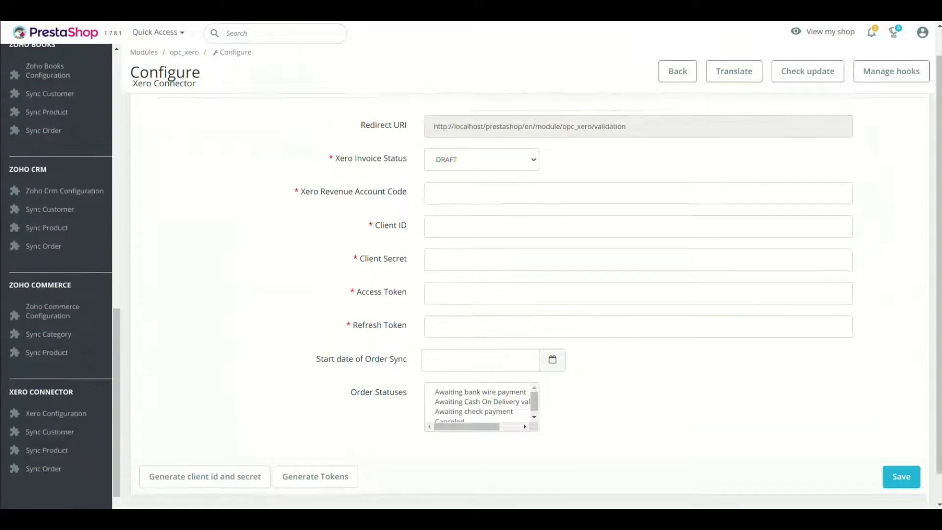
{"action": "scroll", "coordinate": [530, 294], "scroll_direction": "up", "scroll_amount": 1}
{"action": "left_click_drag", "start_coordinate": [361, 155], "coordinate": [408, 155]}
{"action": "left_click", "coordinate": [628, 156]}
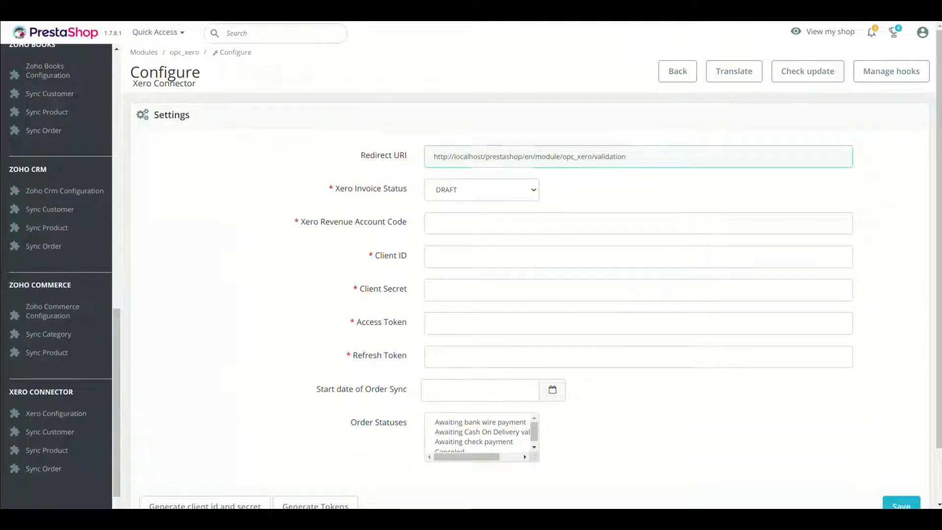
{"action": "triple_click", "coordinate": [504, 156]}
{"action": "scroll", "coordinate": [530, 294], "scroll_direction": "down", "scroll_amount": 2}
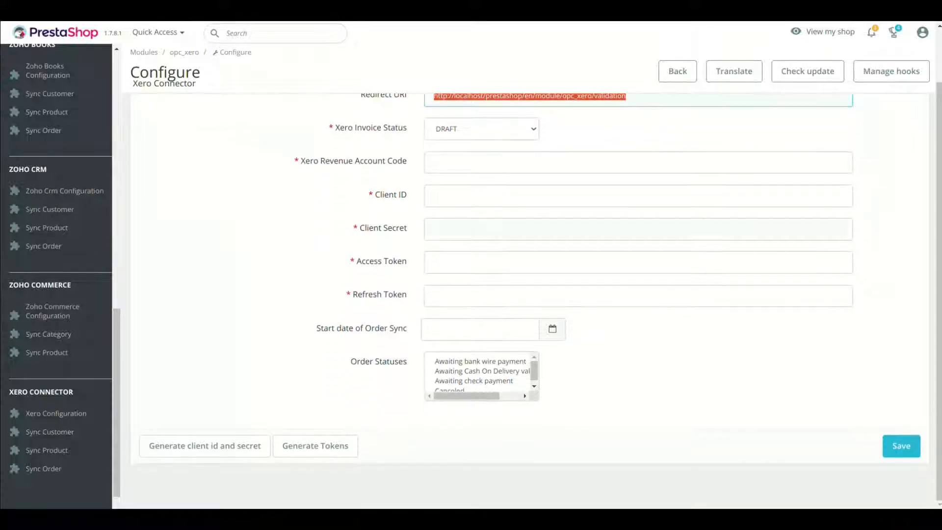
{"action": "left_click", "coordinate": [205, 446]}
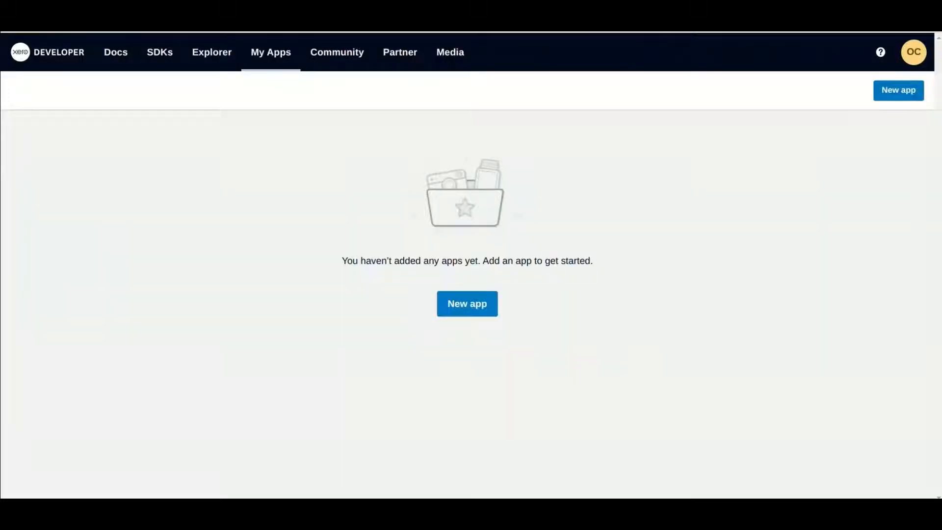
Start a new Xero web app named 'Test'
{"action": "left_click", "coordinate": [467, 303]}
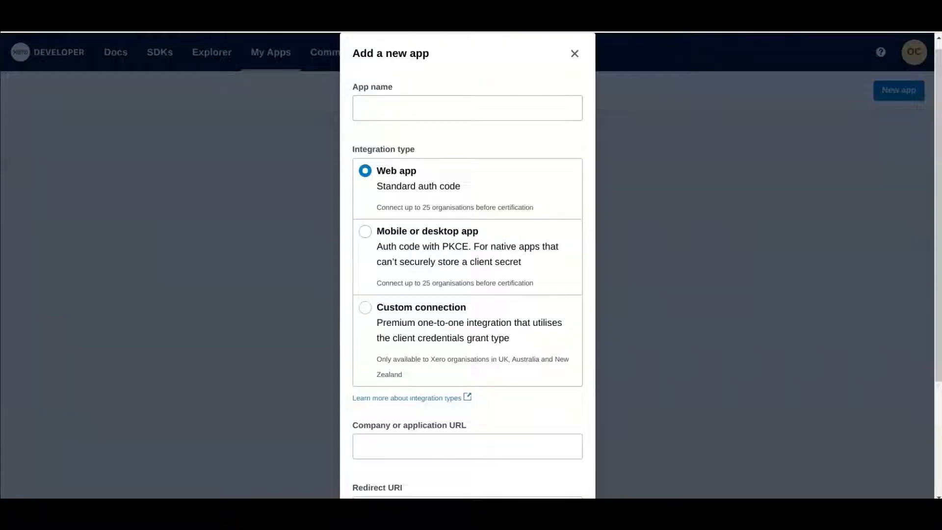
{"action": "left_click", "coordinate": [467, 107]}
{"action": "type", "text": "Test"}
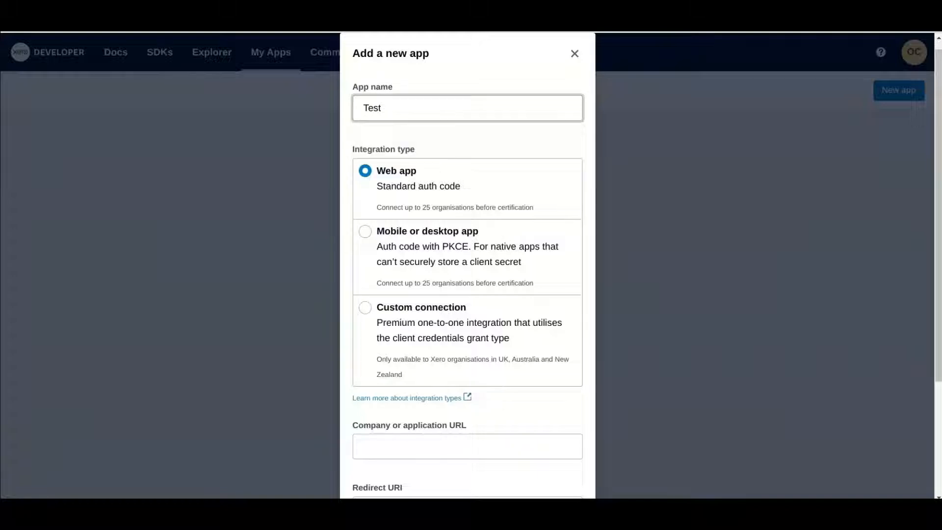
{"action": "key", "text": "Tab"}
{"action": "scroll", "coordinate": [467, 264], "scroll_direction": "down", "scroll_amount": 3}
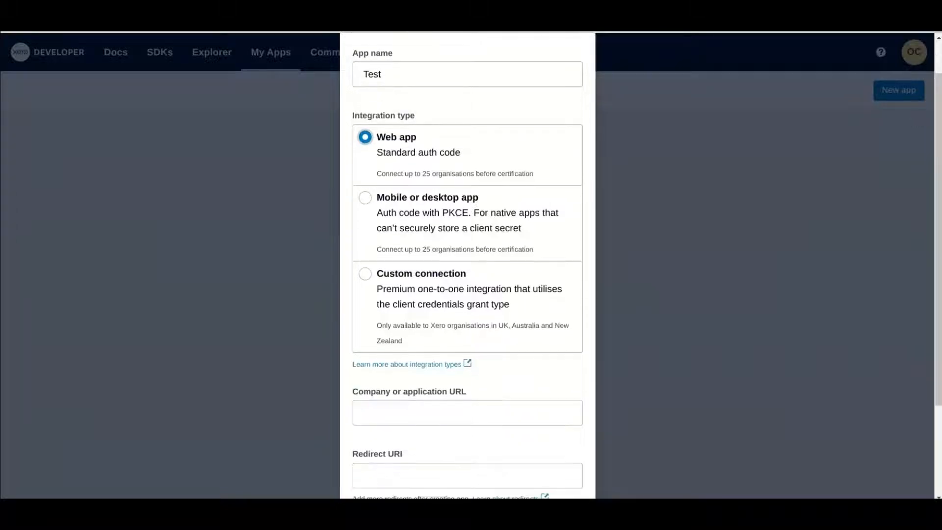
Paste the localhost company URL and redirect URI, and accept the developer terms
{"action": "left_click", "coordinate": [532, 287]}
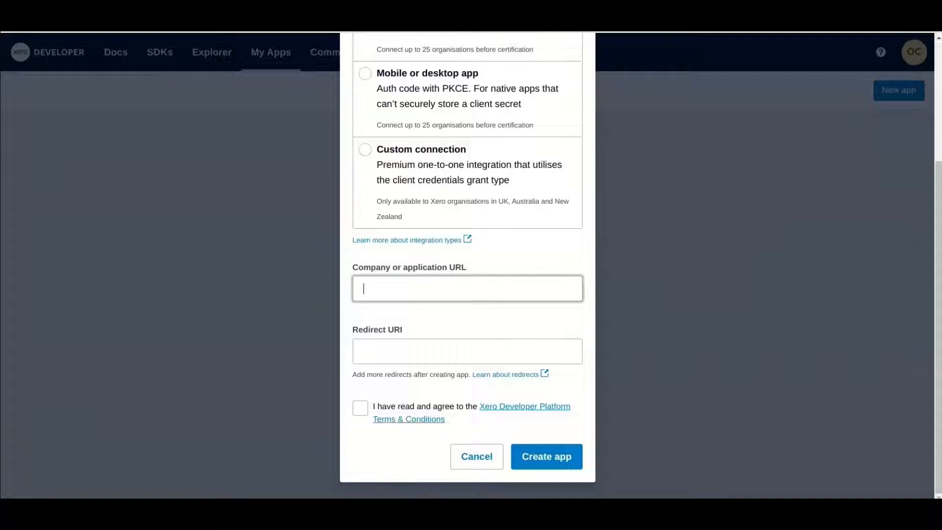
{"action": "type", "text": "http://localhost/magento2.4/xero/auth"}
{"action": "key", "text": "BackSpace"}
{"action": "key", "text": "BackSpace"}
{"action": "key", "text": "BackSpace"}
{"action": "key", "text": "BackSpace"}
{"action": "key", "text": "BackSpace"}
{"action": "key", "text": "BackSpace"}
{"action": "key", "text": "BackSpace"}
{"action": "key", "text": "BackSpace"}
{"action": "key", "text": "BackSpace"}
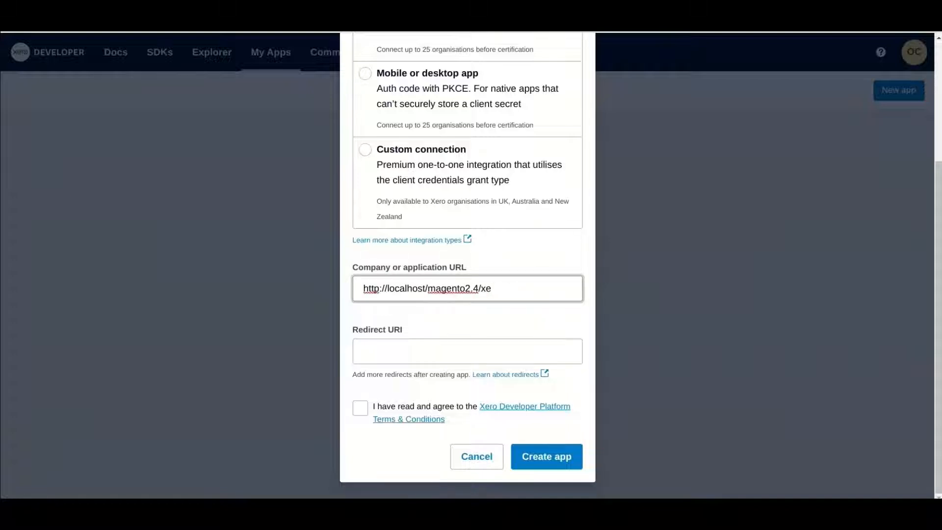
{"action": "left_click", "coordinate": [534, 351]}
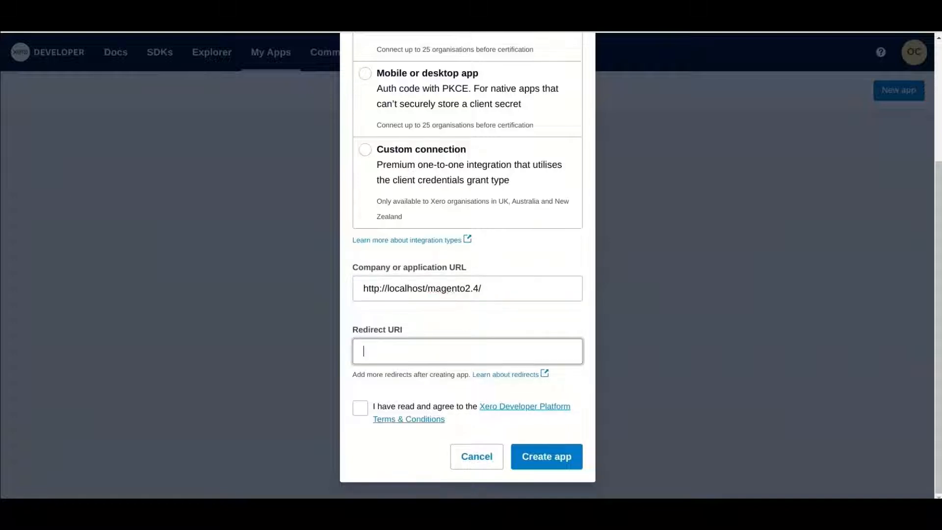
{"action": "type", "text": "http://localhost/magento2.4/xero/auth"}
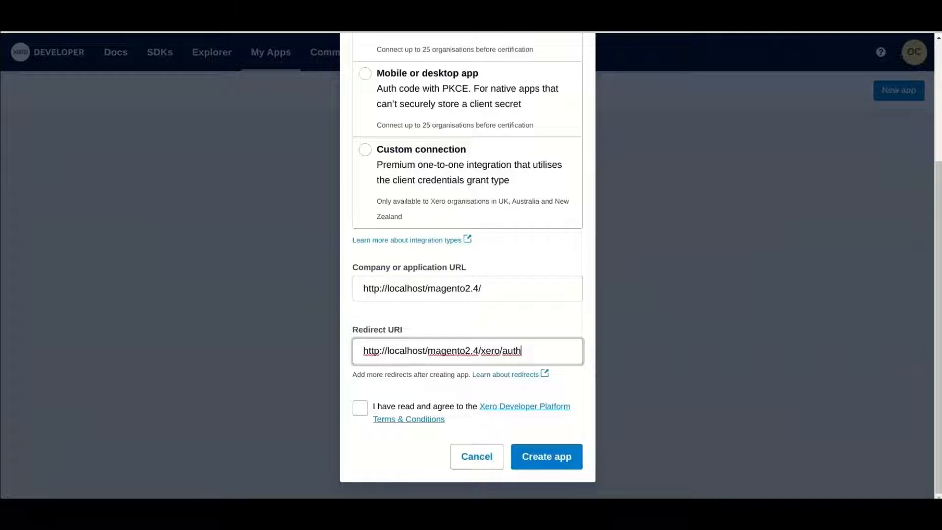
{"action": "left_click", "coordinate": [360, 408]}
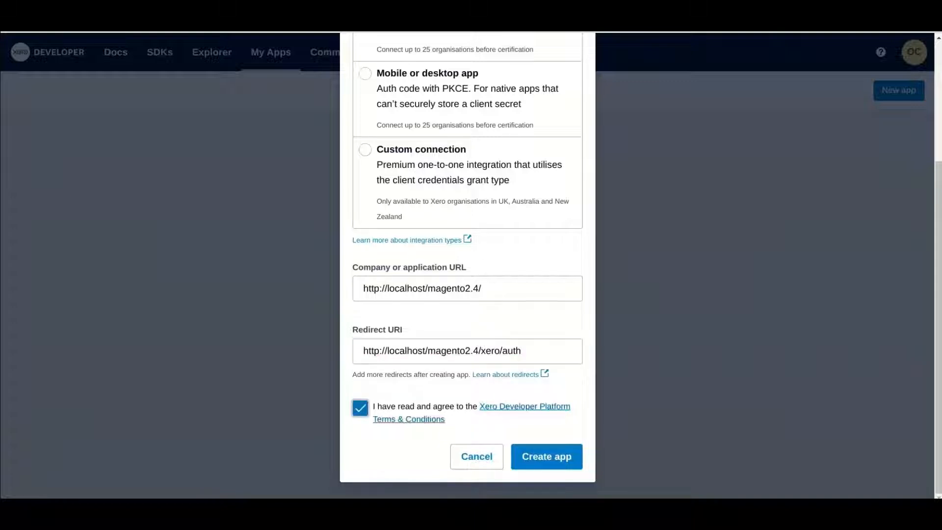
Create the Xero app and paste its Client id into the connector's Client ID field
{"action": "left_click", "coordinate": [546, 456]}
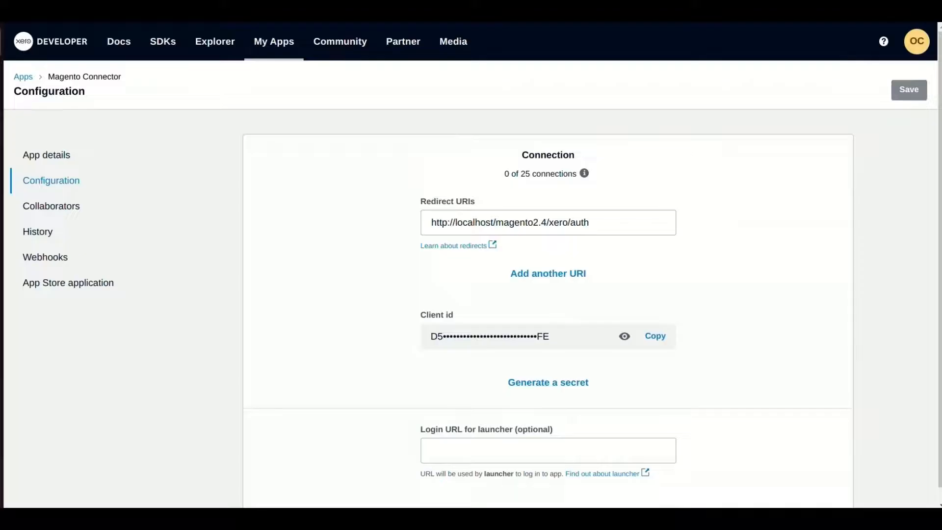
{"action": "left_click", "coordinate": [655, 336]}
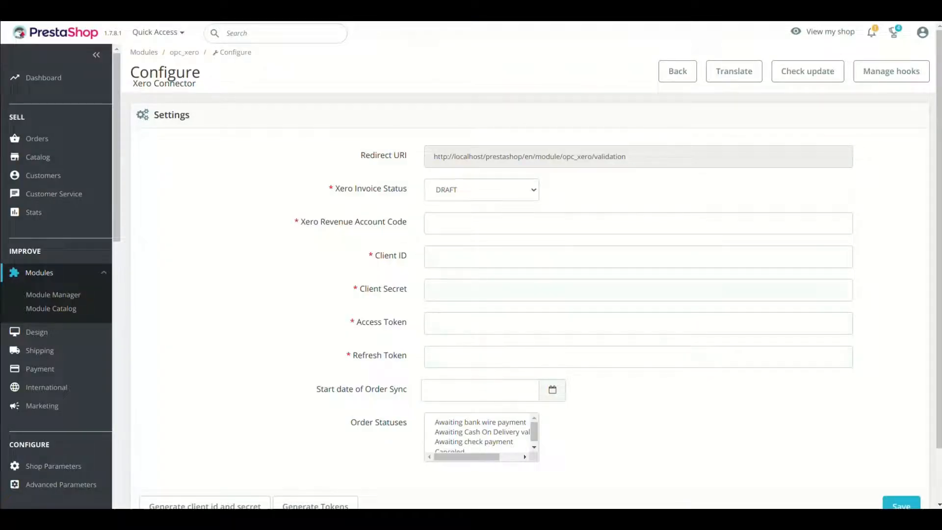
{"action": "left_click", "coordinate": [434, 256]}
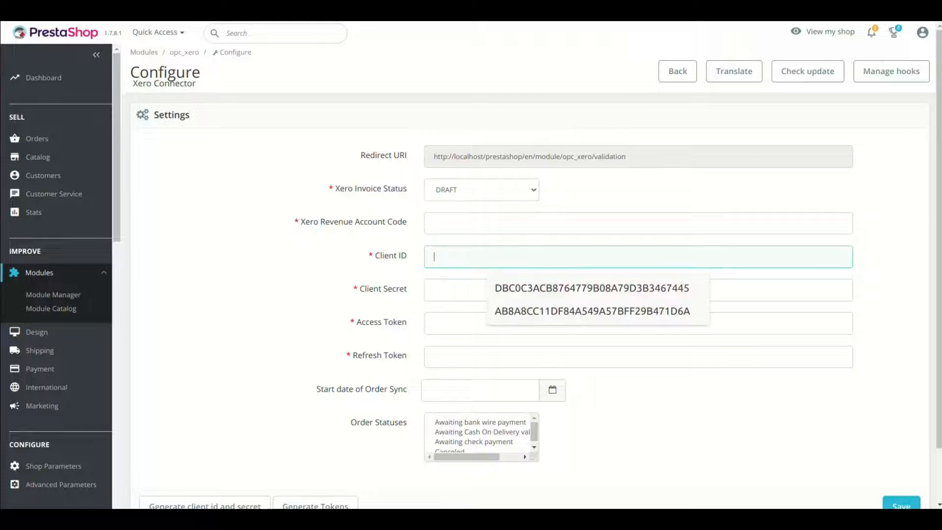
{"action": "key", "text": "ctrl+v"}
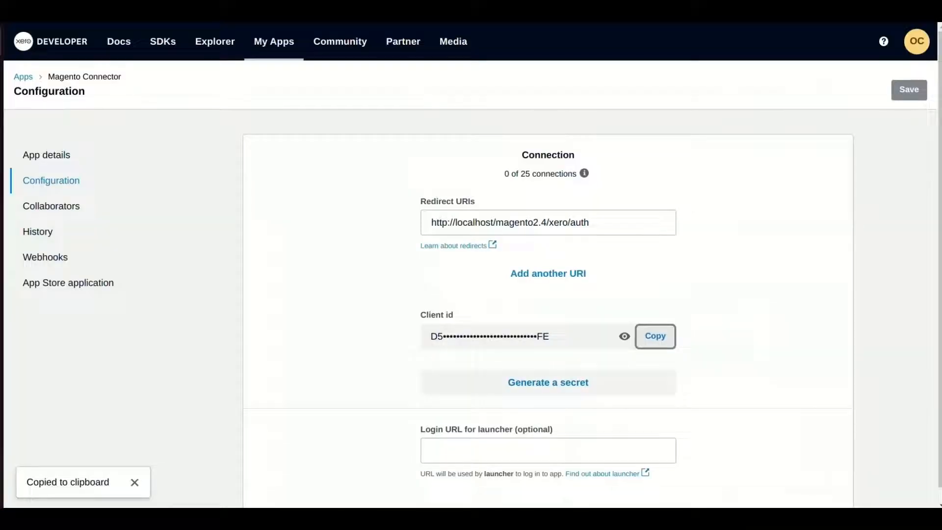
Generate a client secret in Xero and paste it into the connector's Client Secret field
{"action": "left_click", "coordinate": [548, 383]}
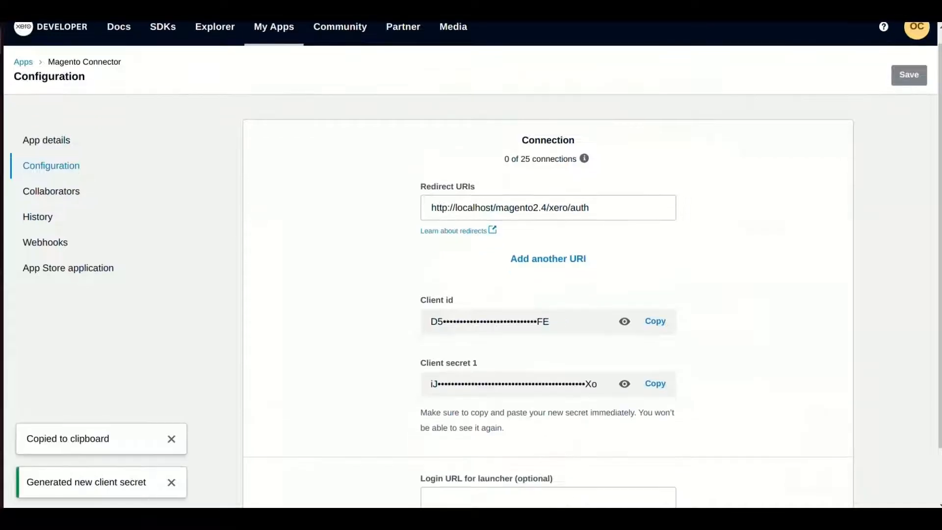
{"action": "left_click", "coordinate": [655, 383]}
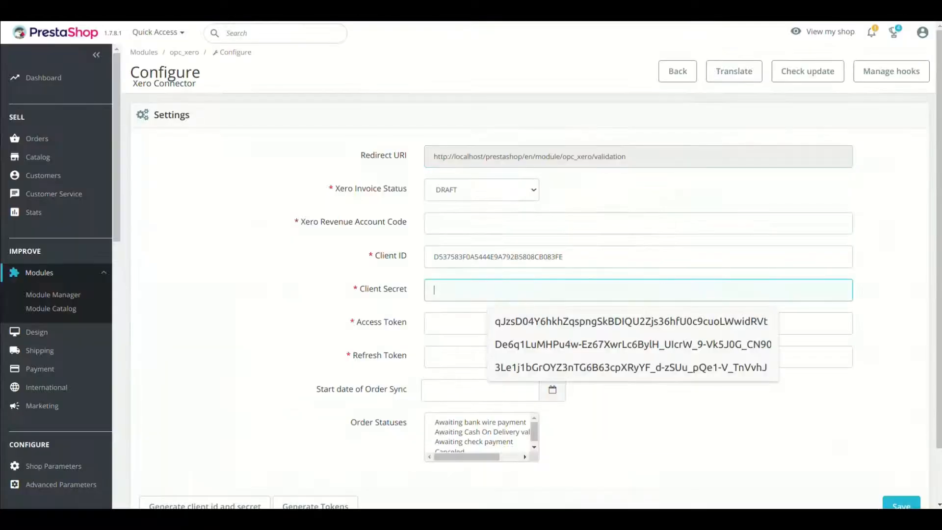
{"action": "key", "text": "ctrl+v"}
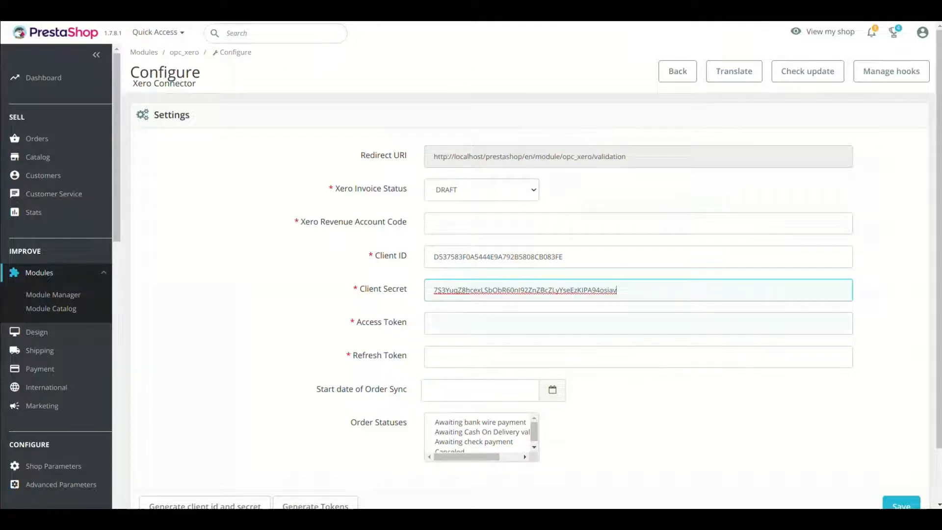
{"action": "left_click", "coordinate": [435, 323]}
{"action": "type", "text": "test"}
{"action": "key", "text": "Tab"}
{"action": "type", "text": "test"}
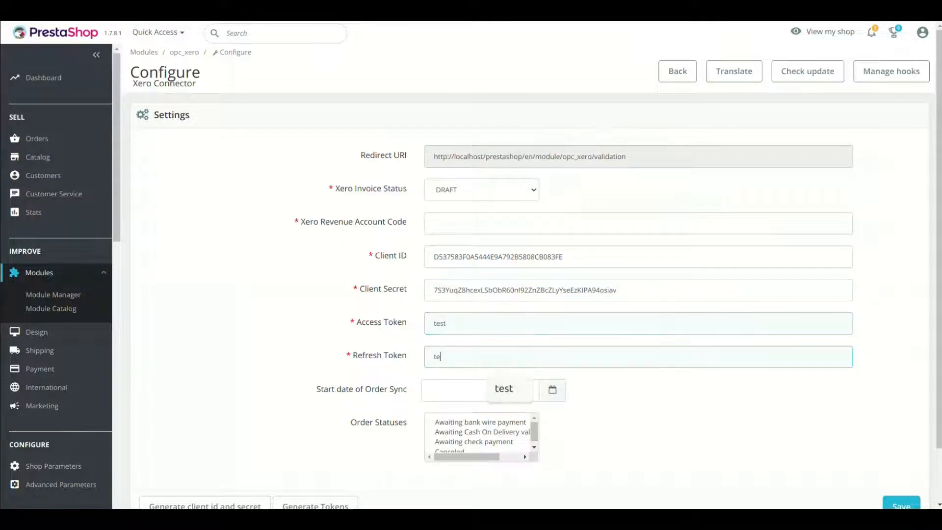
{"action": "scroll", "coordinate": [530, 294], "scroll_direction": "down", "scroll_amount": 2}
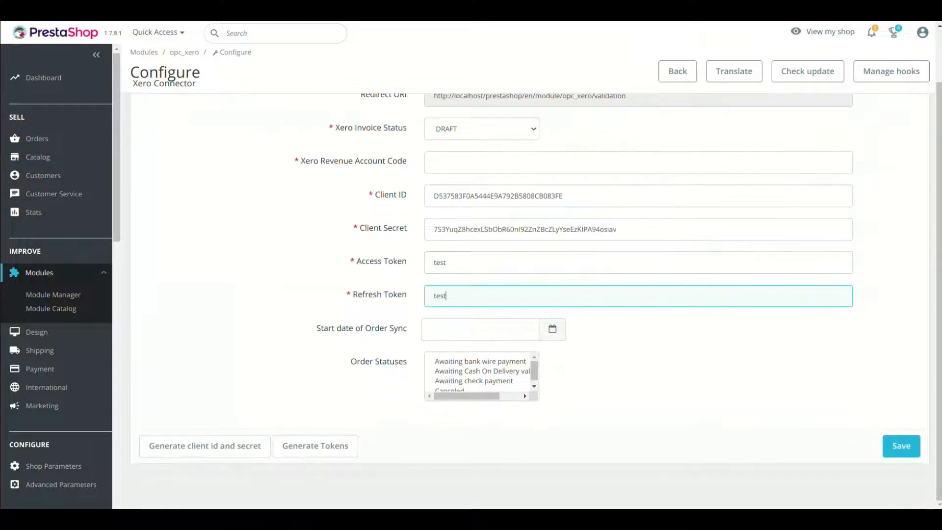
{"action": "left_click", "coordinate": [901, 446]}
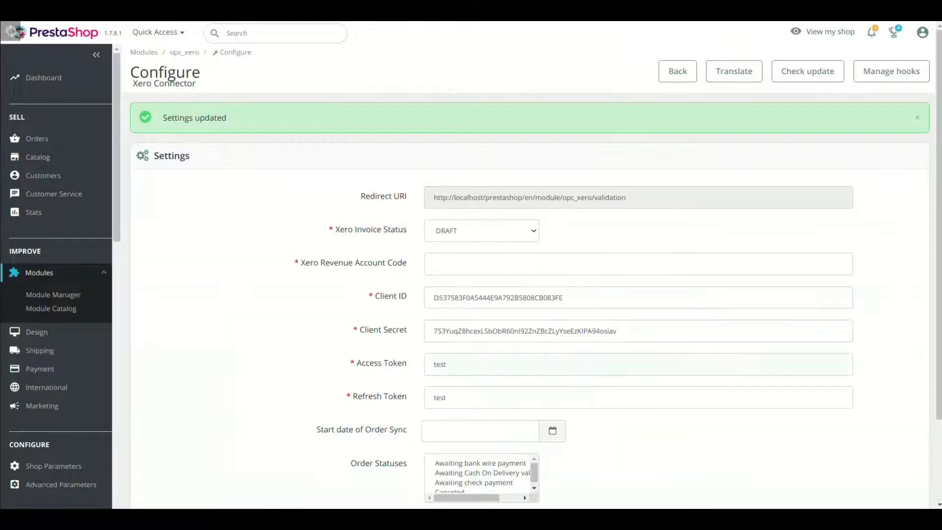
{"action": "scroll", "coordinate": [530, 295], "scroll_direction": "down", "scroll_amount": 2}
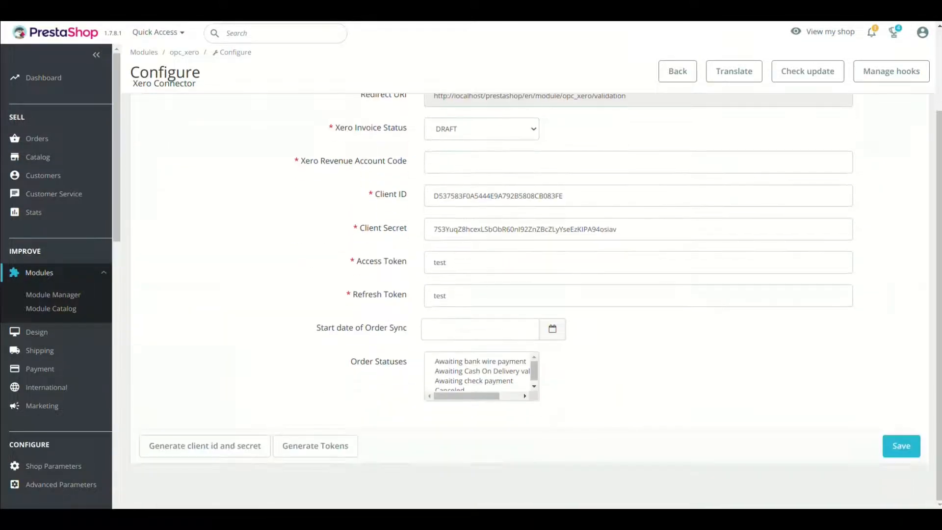
{"action": "left_click", "coordinate": [315, 445]}
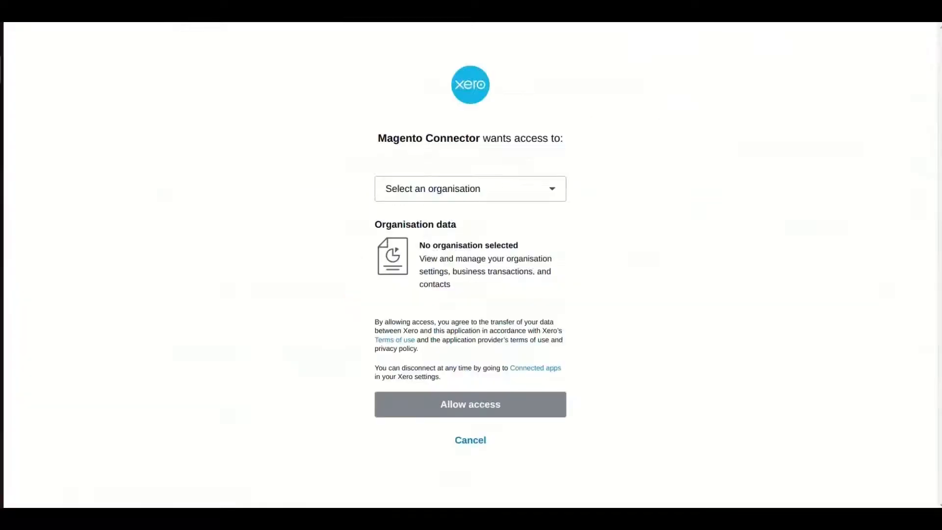
Choose the OpenCartCity organisation and allow the connector access in Xero
{"action": "left_click", "coordinate": [470, 189]}
{"action": "left_click", "coordinate": [470, 226]}
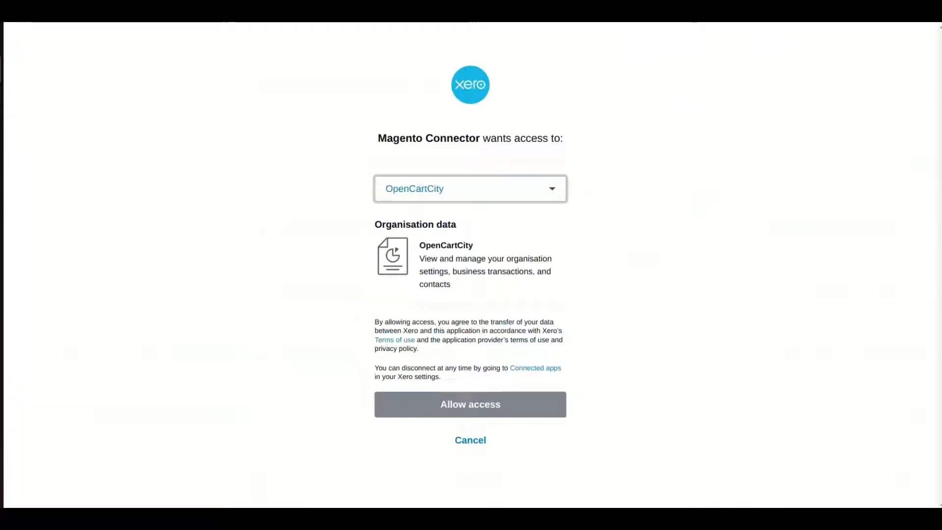
{"action": "left_click", "coordinate": [470, 405]}
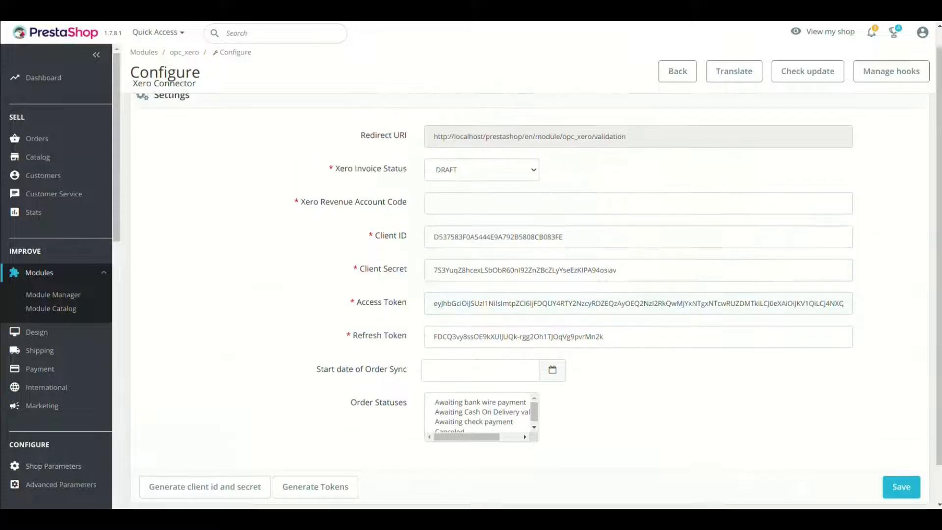
Check the generated access and refresh token values and keep Xero Invoice Status at DRAFT
{"action": "triple_click", "coordinate": [638, 263]}
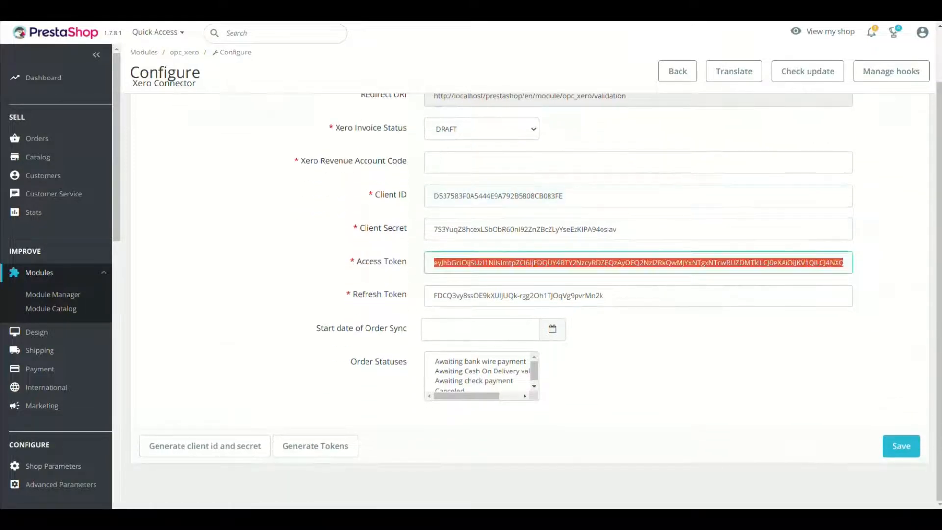
{"action": "triple_click", "coordinate": [518, 296]}
{"action": "triple_click", "coordinate": [481, 296]}
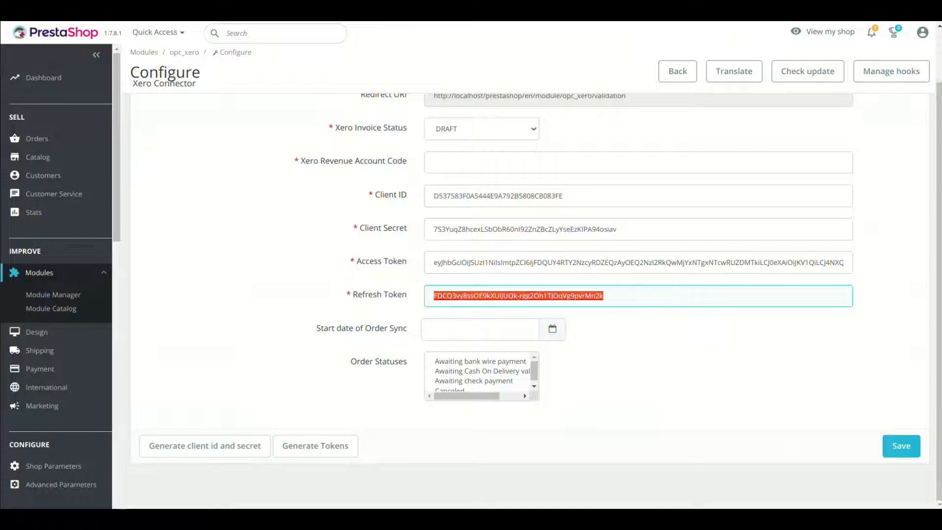
{"action": "left_click", "coordinate": [487, 296]}
{"action": "scroll", "coordinate": [487, 296], "scroll_direction": "up", "scroll_amount": 2}
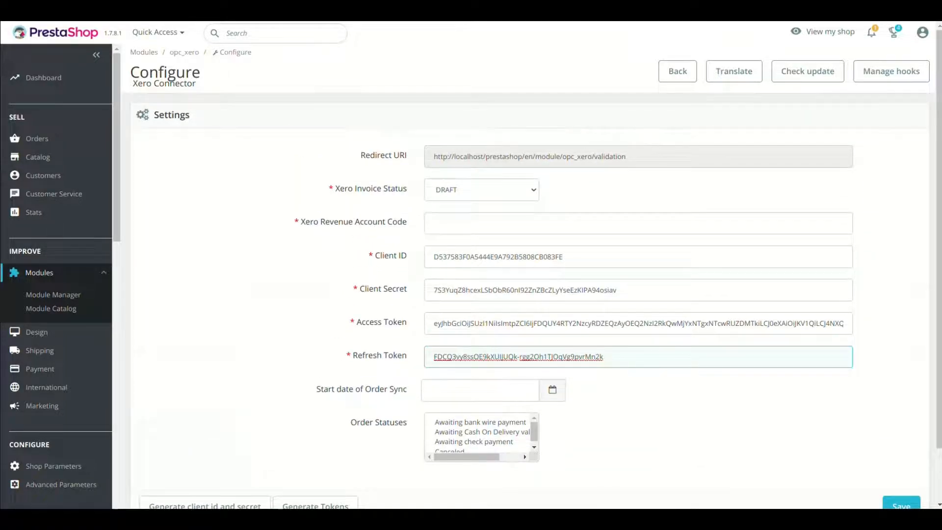
{"action": "left_click", "coordinate": [481, 190]}
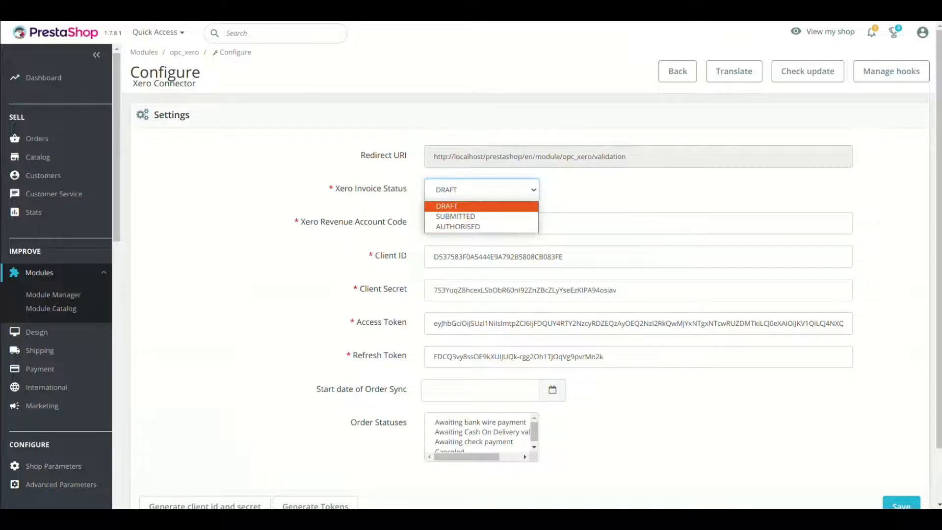
{"action": "left_click", "coordinate": [461, 206]}
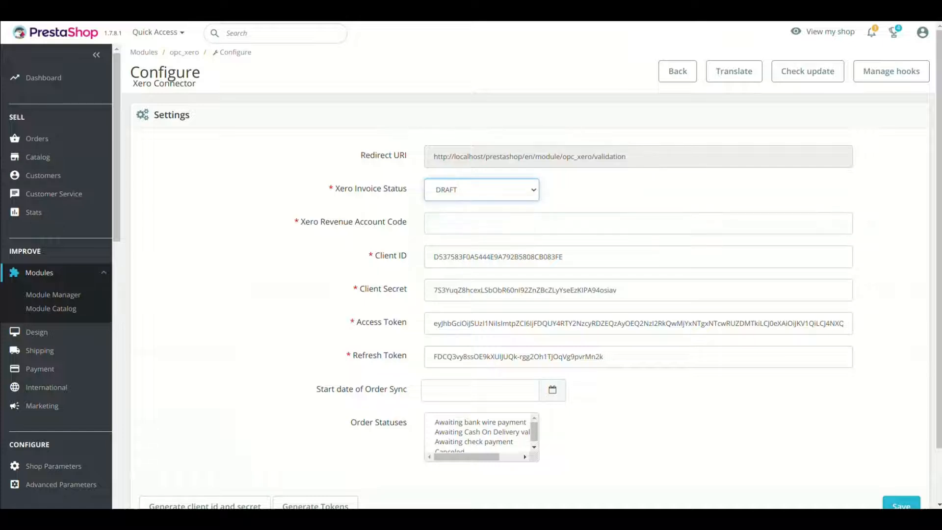
Enter revenue account code 200, leave Start date empty, and save the connector settings
{"action": "left_click", "coordinate": [434, 223]}
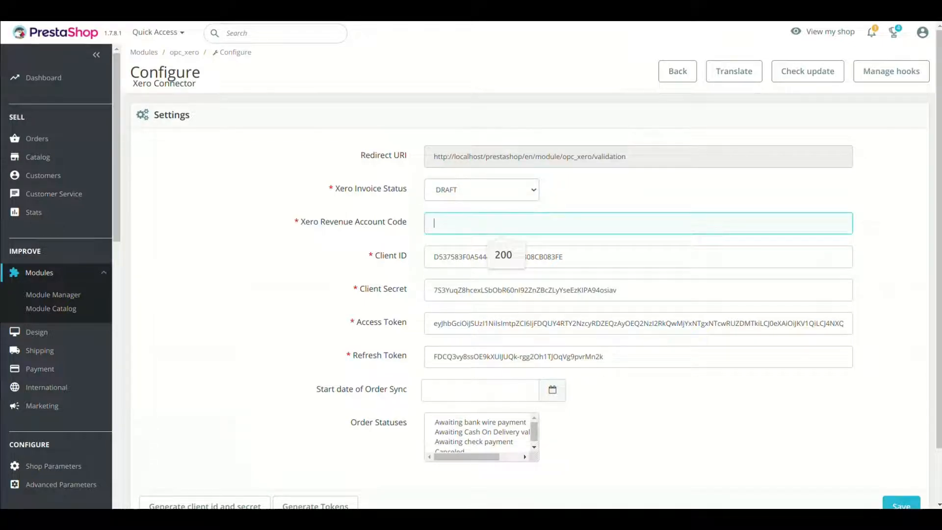
{"action": "type", "text": "200"}
{"action": "scroll", "coordinate": [529, 294], "scroll_direction": "down", "scroll_amount": 2}
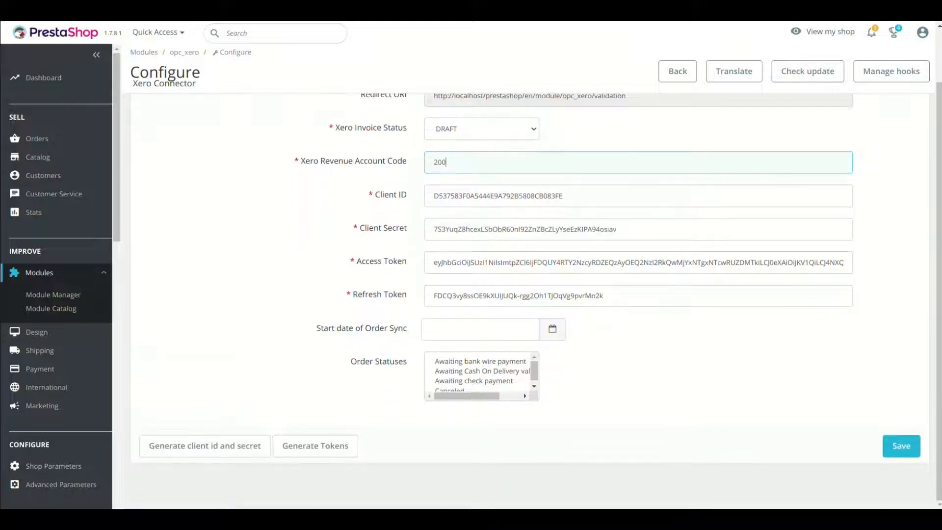
{"action": "left_click", "coordinate": [480, 329]}
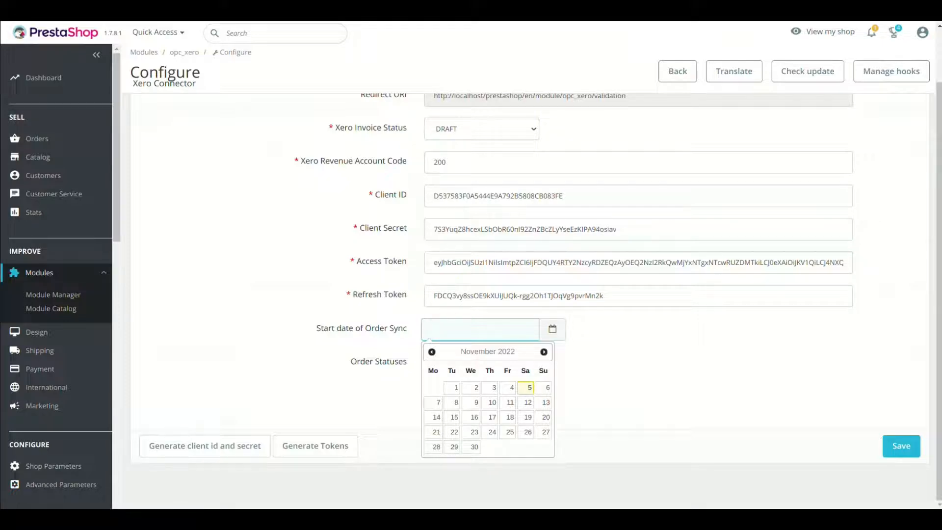
{"action": "key", "text": "Escape"}
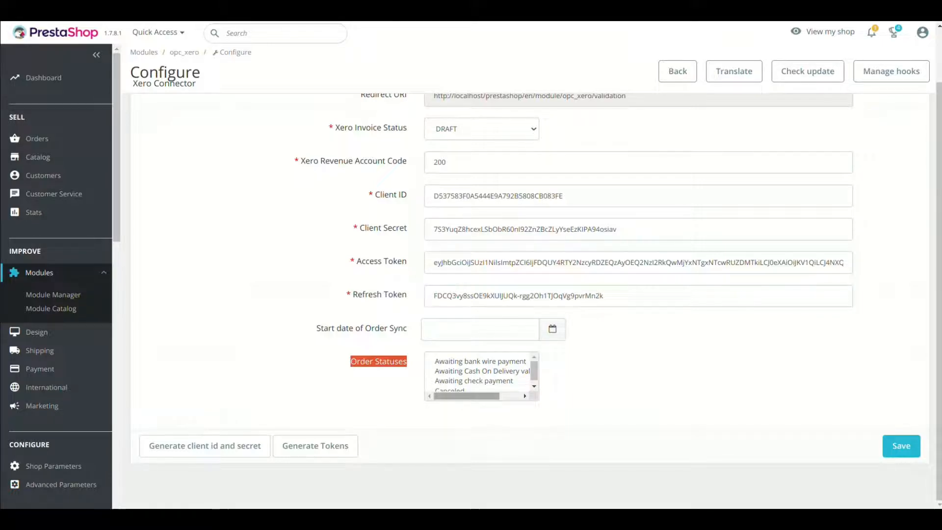
{"action": "mouse_move", "coordinate": [465, 395]}
{"action": "left_mouse_down"}
{"action": "mouse_move", "coordinate": [480, 396]}
{"action": "mouse_move", "coordinate": [466, 396]}
{"action": "left_mouse_up"}
{"action": "left_click_drag", "start_coordinate": [534, 371], "coordinate": [534, 375]}
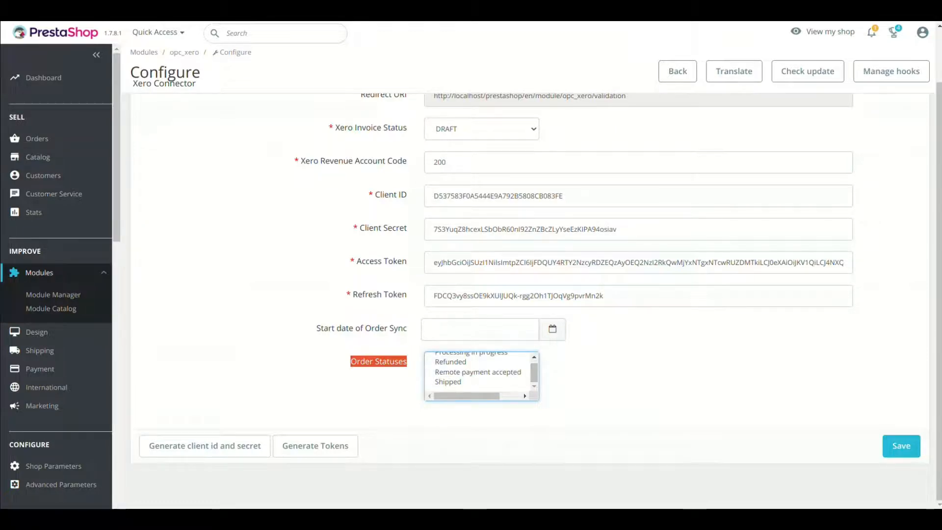
{"action": "left_click", "coordinate": [901, 445]}
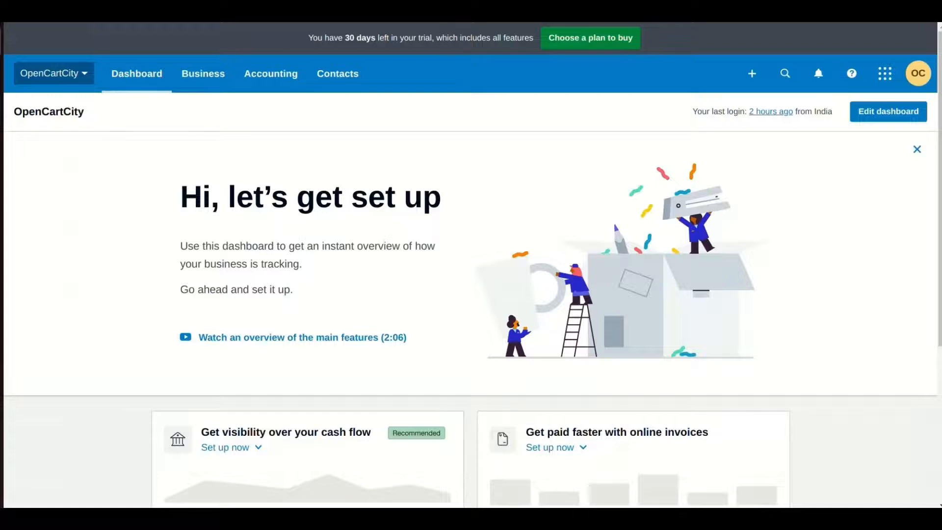
Open OpenCartCity's Currencies settings and the Add Currency dialog, browsing currencies without choosing one
{"action": "left_click", "coordinate": [52, 73]}
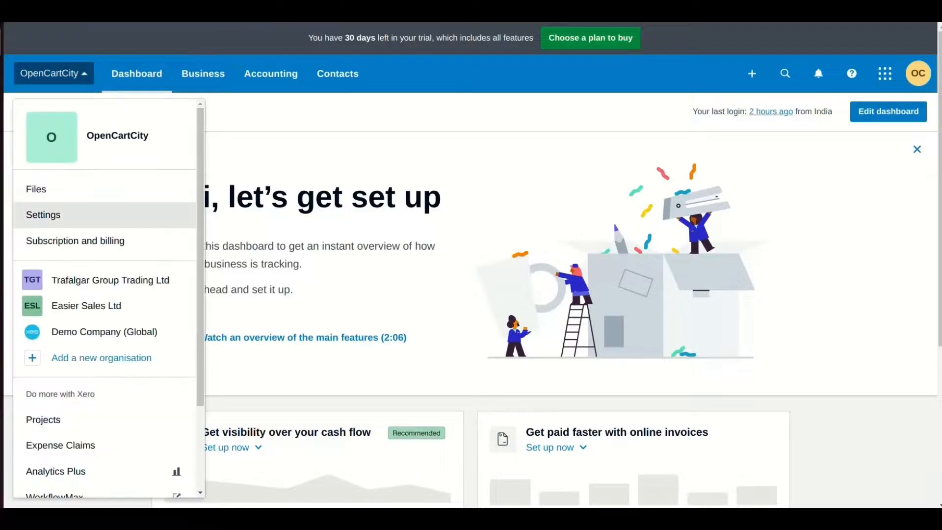
{"action": "left_click", "coordinate": [45, 215]}
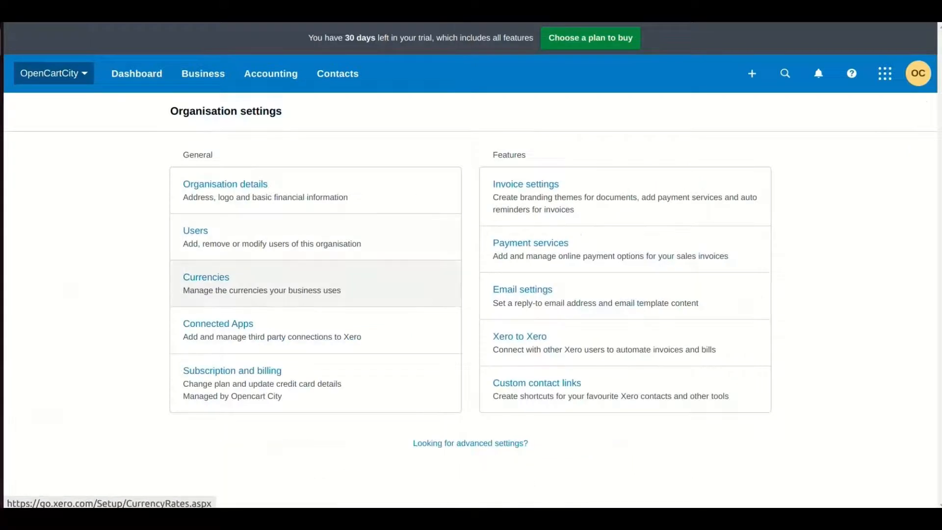
{"action": "left_click", "coordinate": [206, 278]}
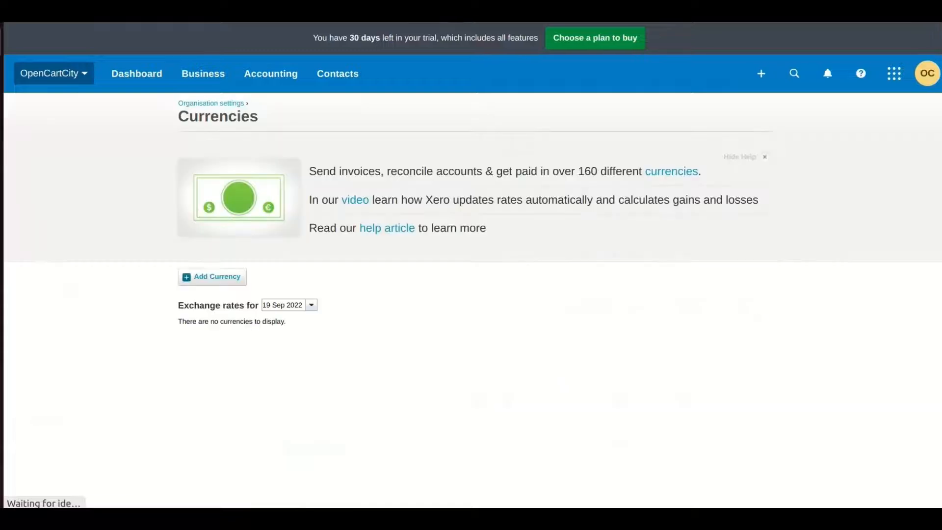
{"action": "left_click", "coordinate": [212, 276]}
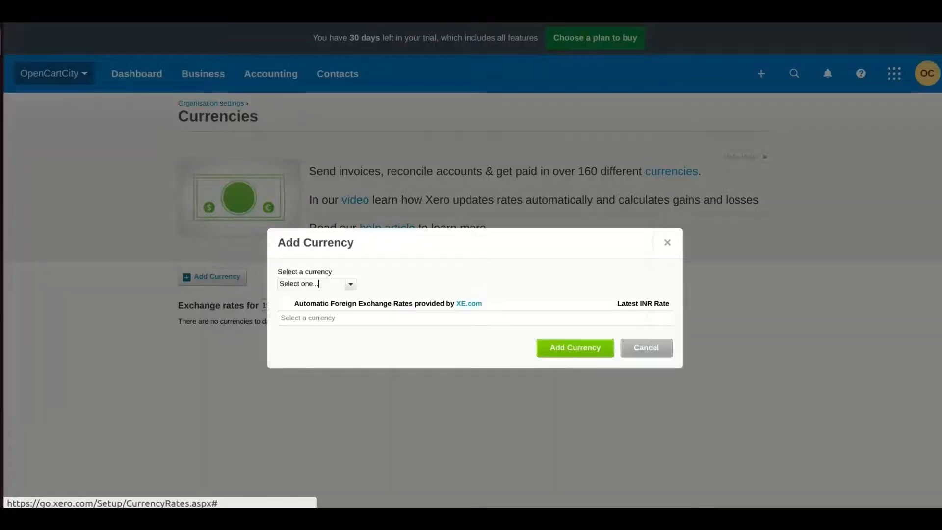
{"action": "left_click", "coordinate": [316, 284]}
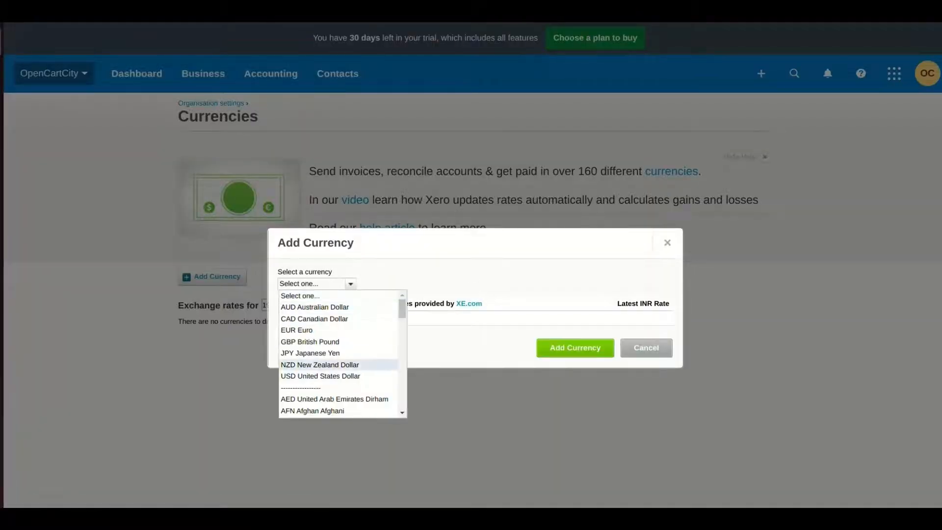
{"action": "left_click", "coordinate": [491, 339]}
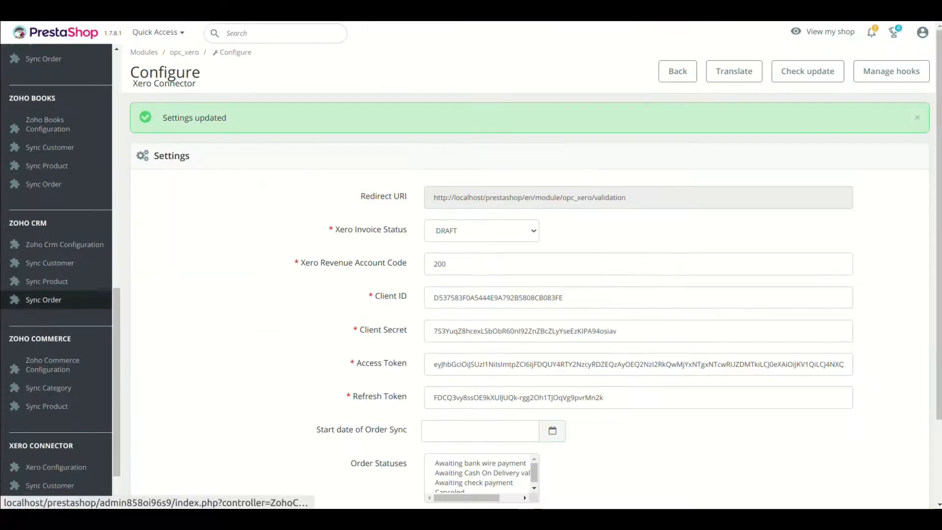
Open Xero Connector's Sync Customer page from the PrestaShop sidebar
{"action": "scroll", "coordinate": [59, 363], "scroll_direction": "down", "scroll_amount": 2}
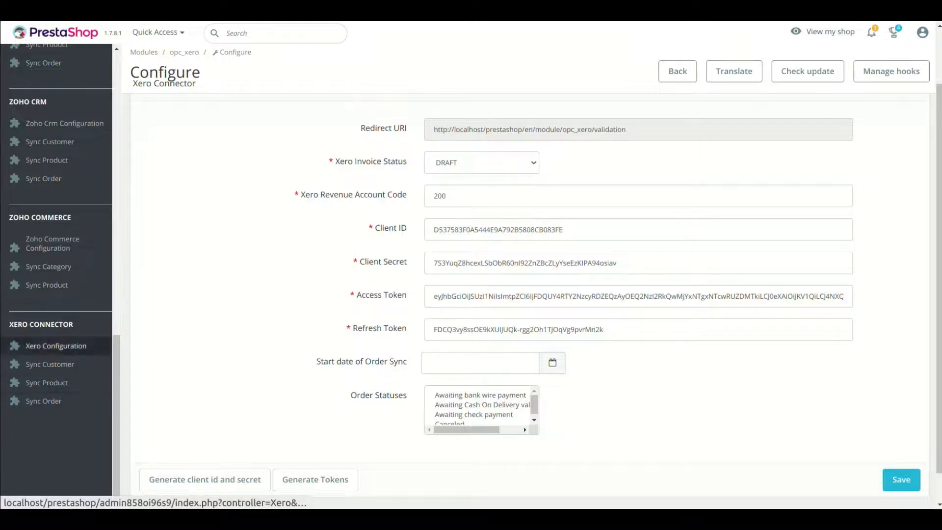
{"action": "scroll", "coordinate": [49, 353], "scroll_direction": "up", "scroll_amount": 1}
{"action": "scroll", "coordinate": [54, 295], "scroll_direction": "up", "scroll_amount": 2}
{"action": "scroll", "coordinate": [54, 295], "scroll_direction": "down", "scroll_amount": 3}
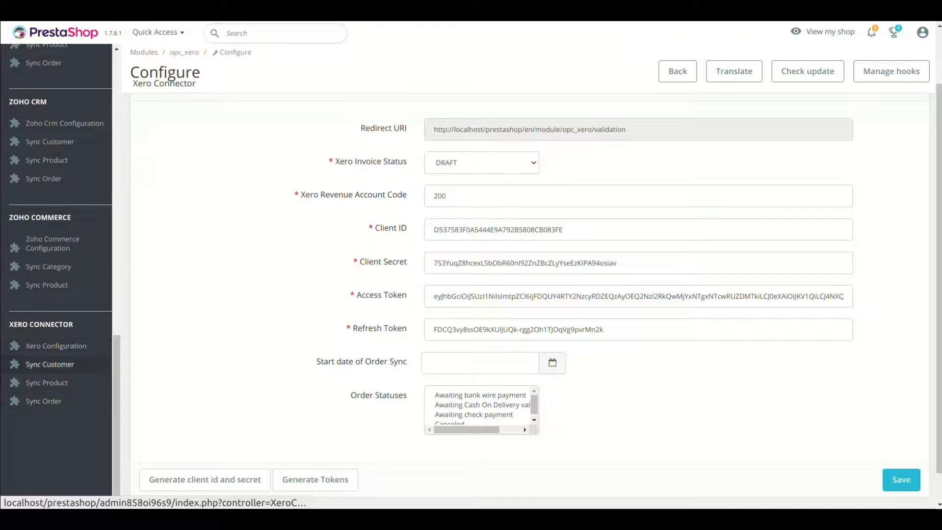
{"action": "left_click", "coordinate": [50, 364]}
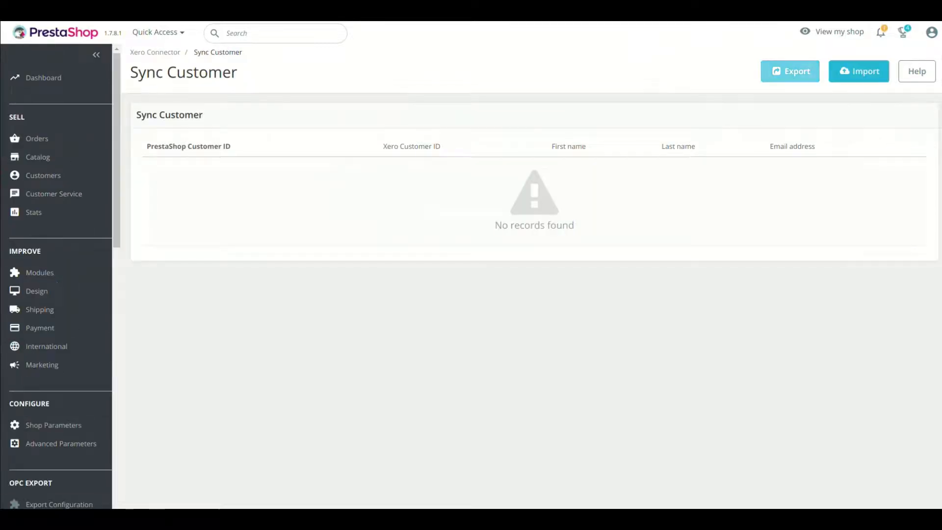
Export the shop's customers to Xero from the Sync Customer page
{"action": "left_click", "coordinate": [790, 71]}
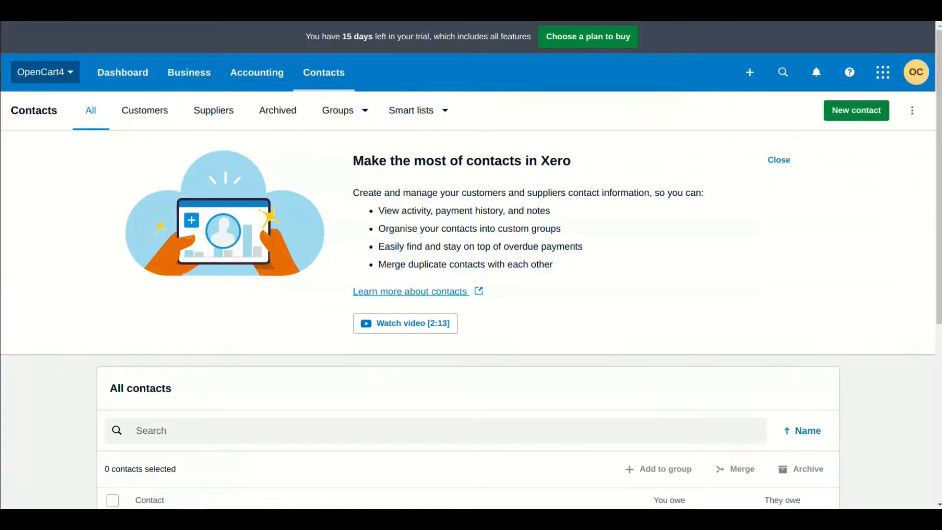
{"action": "scroll", "coordinate": [471, 265], "scroll_direction": "down", "scroll_amount": 3}
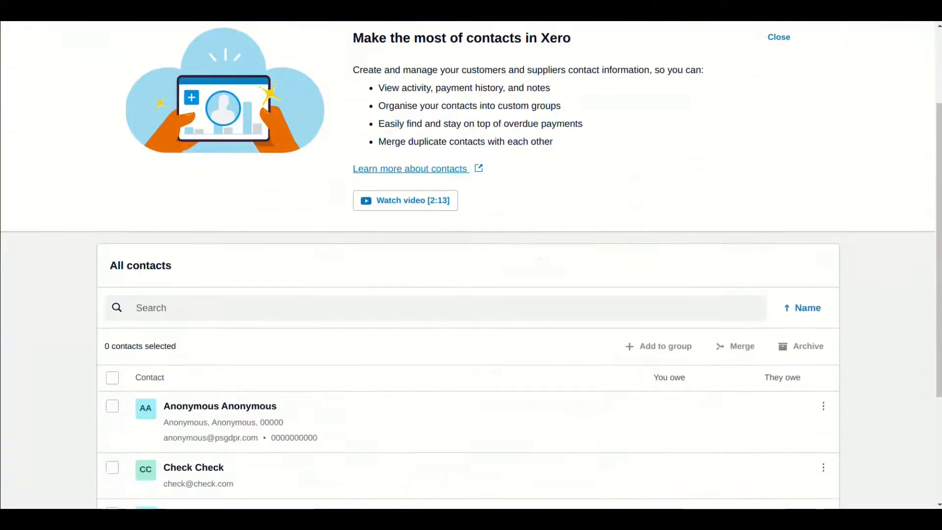
Open the synced customer's contact record in Xero and review its details
{"action": "scroll", "coordinate": [471, 265], "scroll_direction": "down", "scroll_amount": 3}
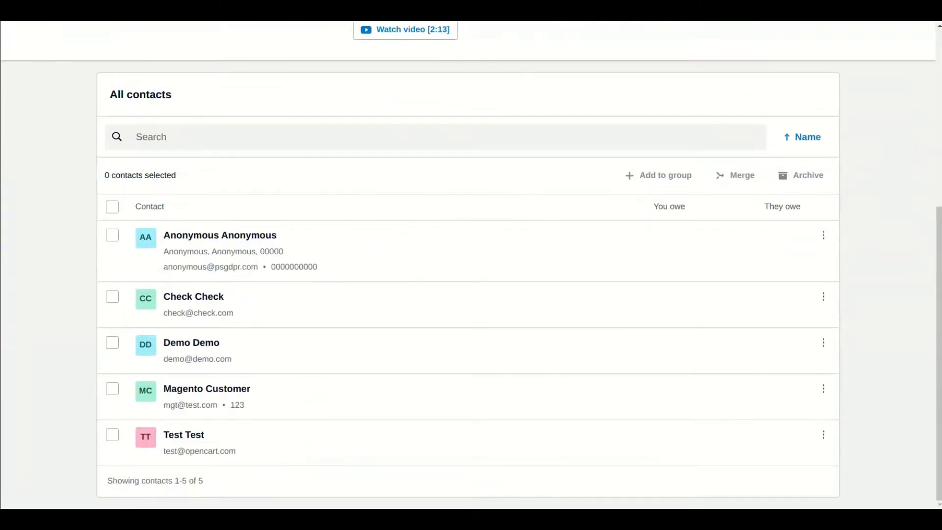
{"action": "left_click", "coordinate": [220, 235]}
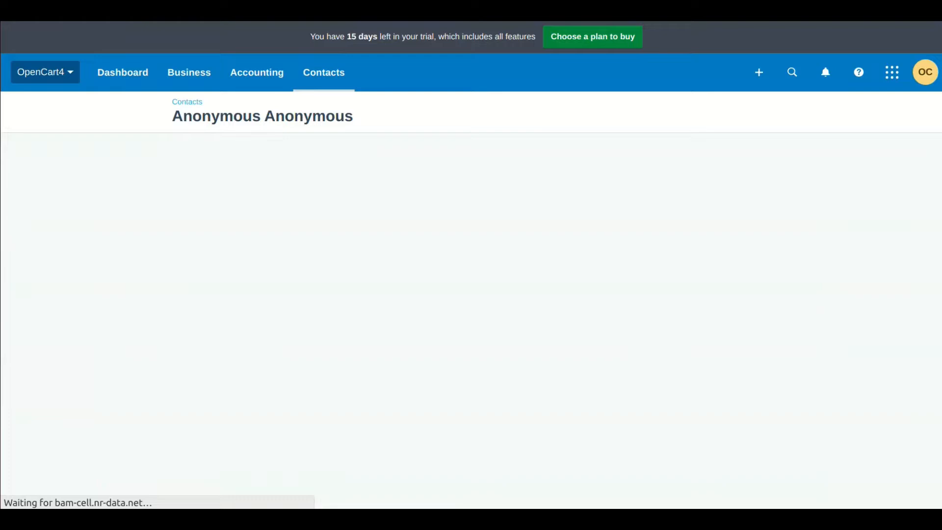
{"action": "scroll", "coordinate": [471, 265], "scroll_direction": "down", "scroll_amount": 5}
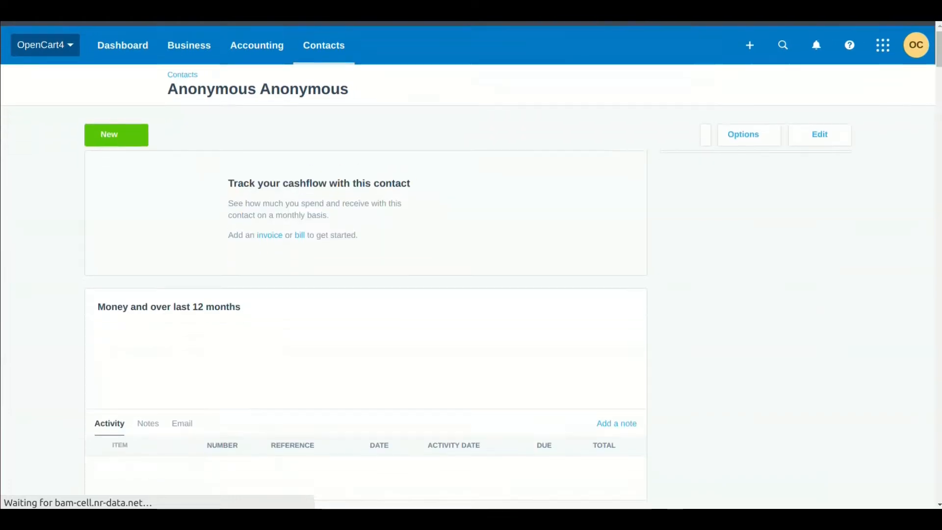
{"action": "scroll", "coordinate": [470, 265], "scroll_direction": "down", "scroll_amount": 2}
{"action": "scroll", "coordinate": [471, 265], "scroll_direction": "up", "scroll_amount": 5}
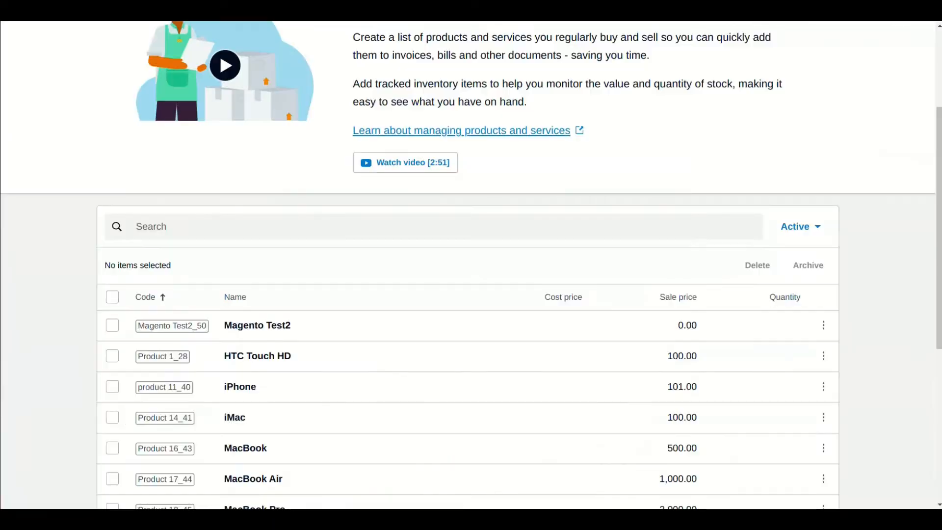
{"action": "scroll", "coordinate": [471, 265], "scroll_direction": "down", "scroll_amount": 6}
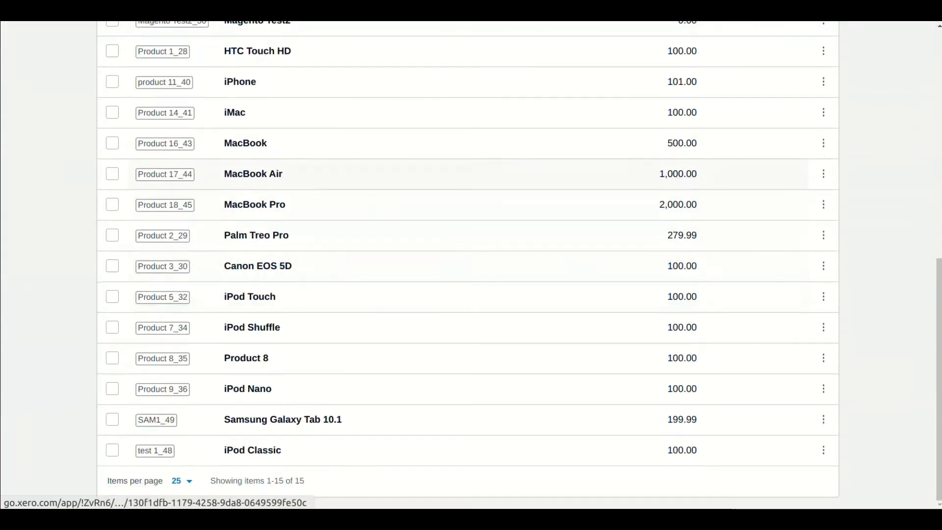
{"action": "scroll", "coordinate": [235, 112], "scroll_direction": "up", "scroll_amount": 4}
{"action": "scroll", "coordinate": [471, 265], "scroll_direction": "up", "scroll_amount": 5}
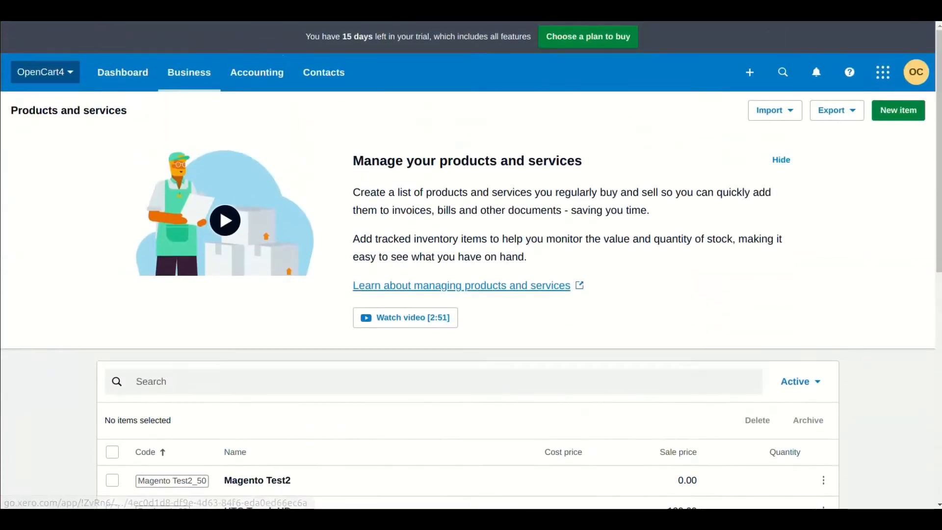